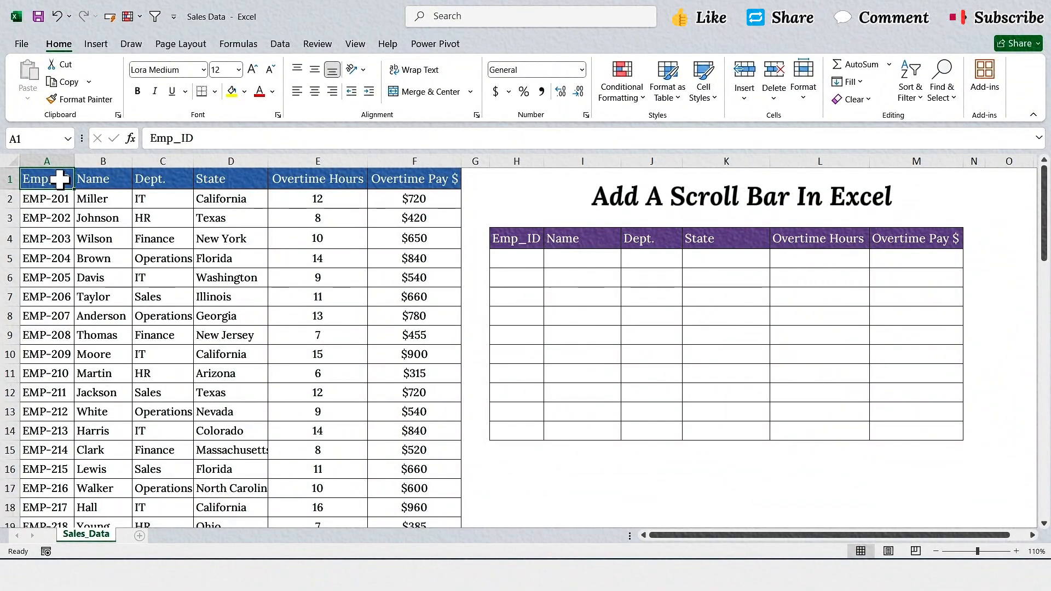
{"action": "left_click_drag", "start_coordinate": [60, 179], "coordinate": [410, 493]}
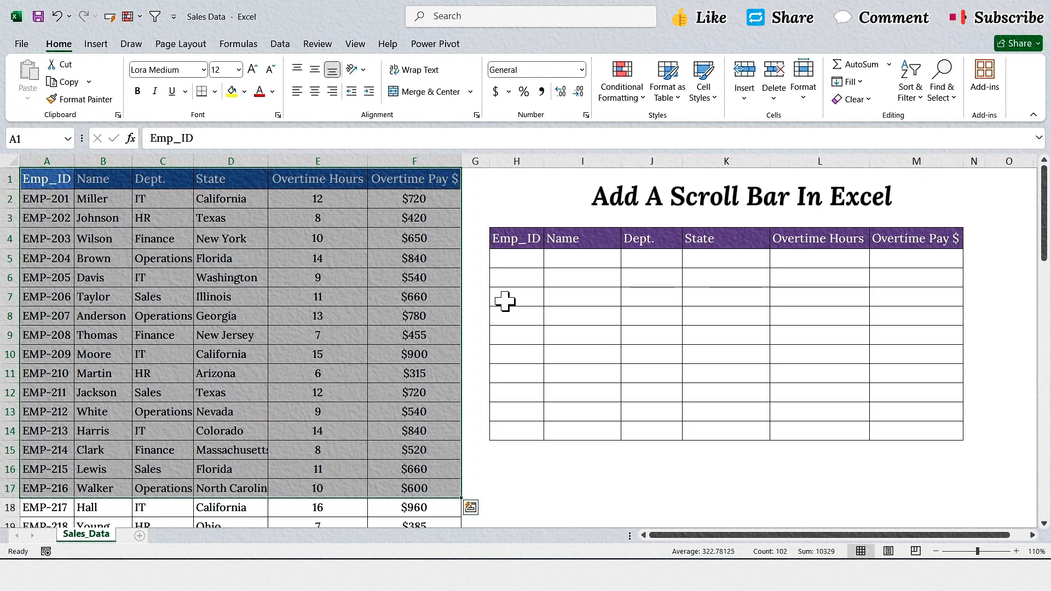
{"action": "left_click_drag", "start_coordinate": [500, 235], "coordinate": [955, 433]}
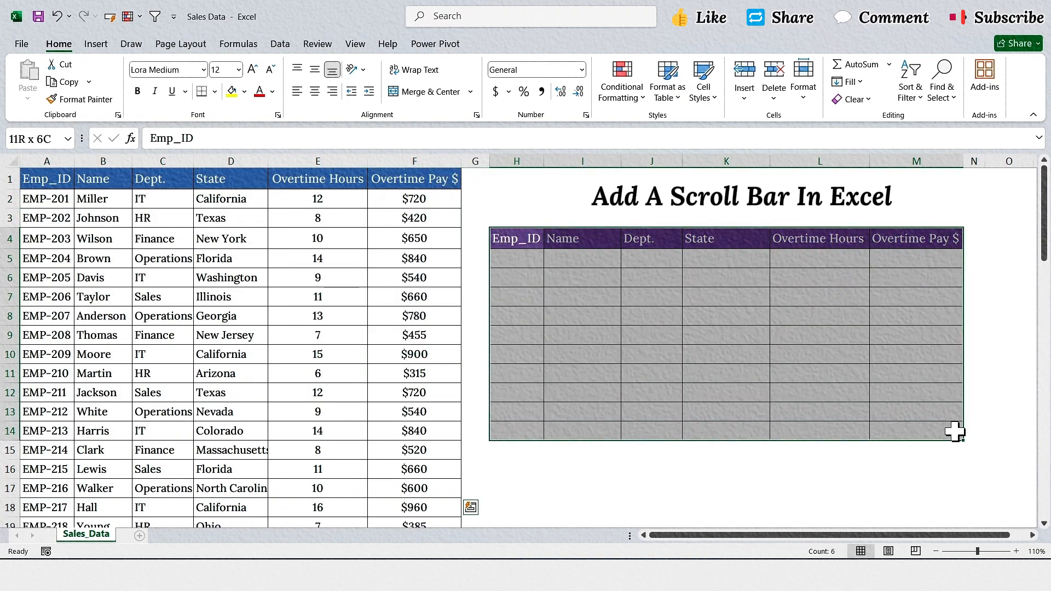
{"action": "left_click", "coordinate": [940, 389]}
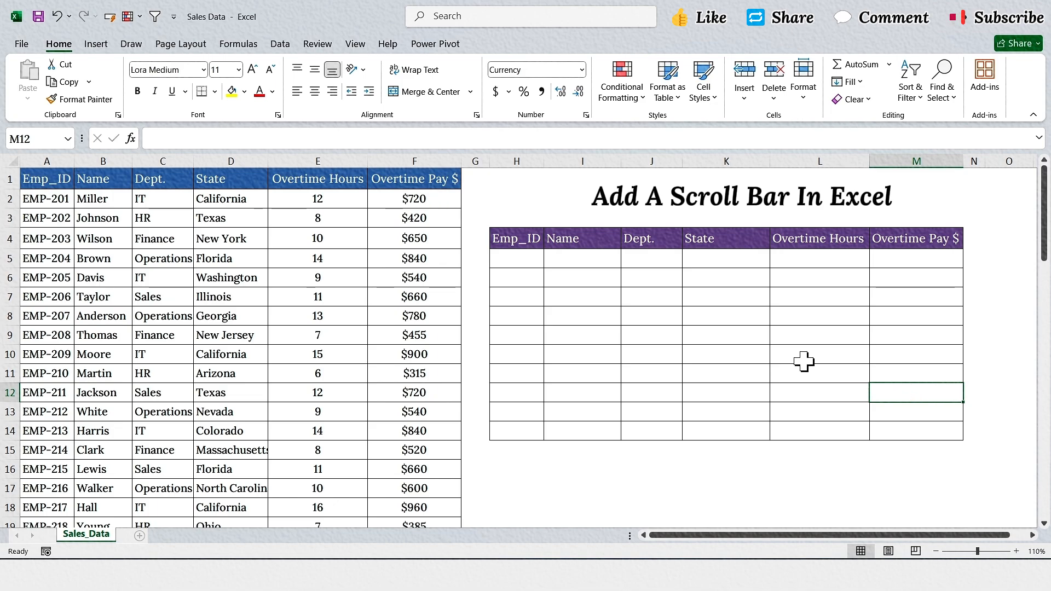
Enable the Developer tab in the ribbon customization options
{"action": "right_click", "coordinate": [429, 111]}
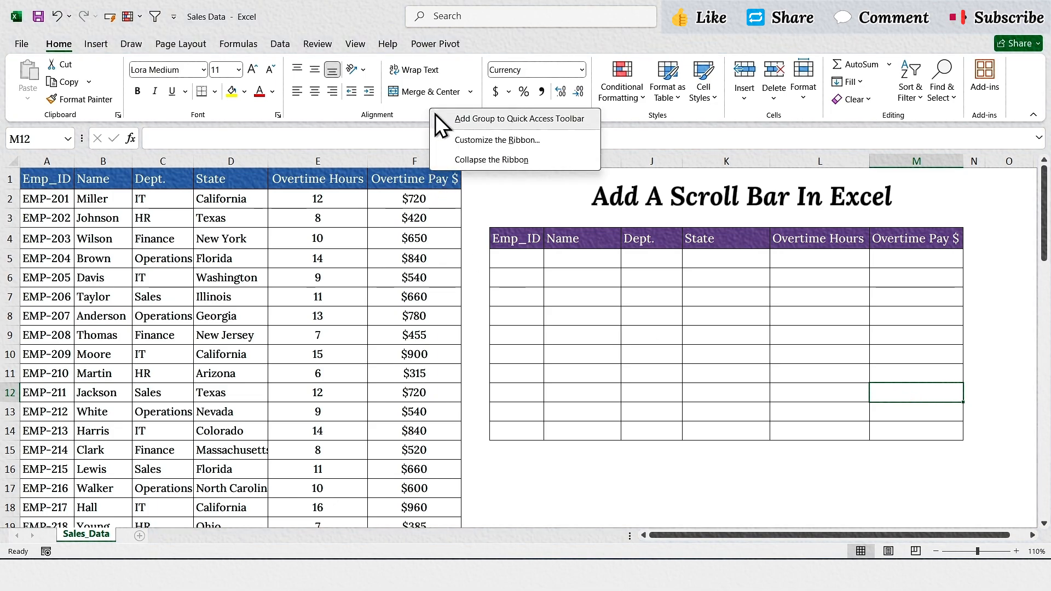
{"action": "left_click", "coordinate": [459, 139]}
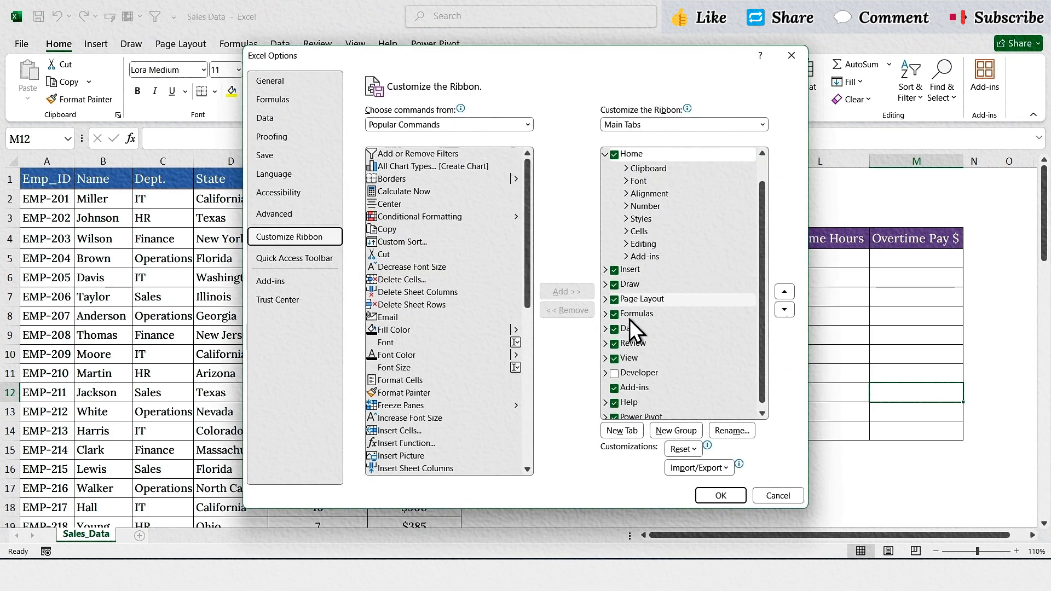
{"action": "left_click", "coordinate": [615, 372]}
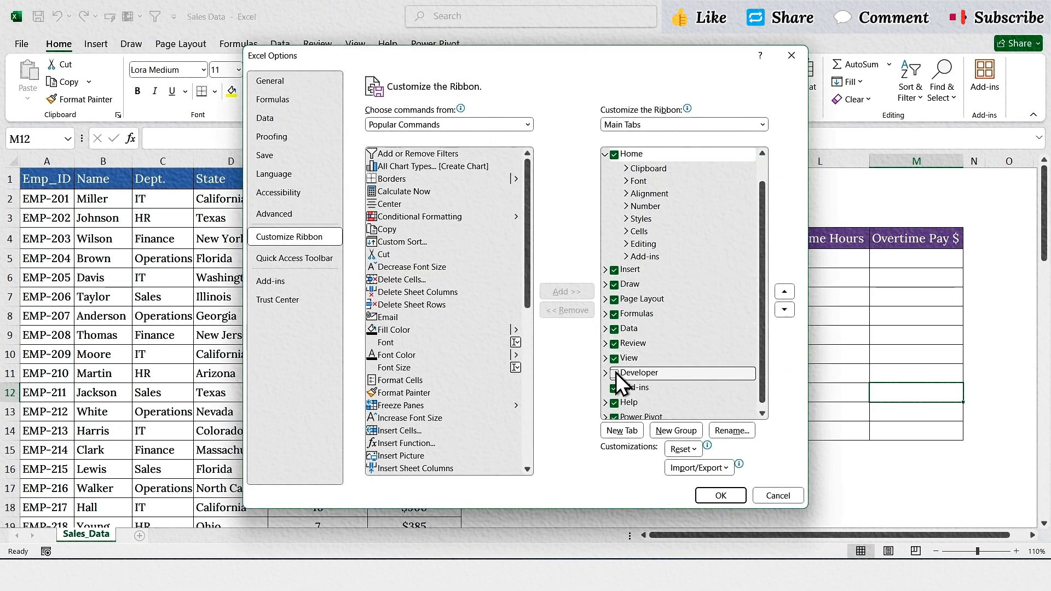
{"action": "left_click", "coordinate": [722, 496]}
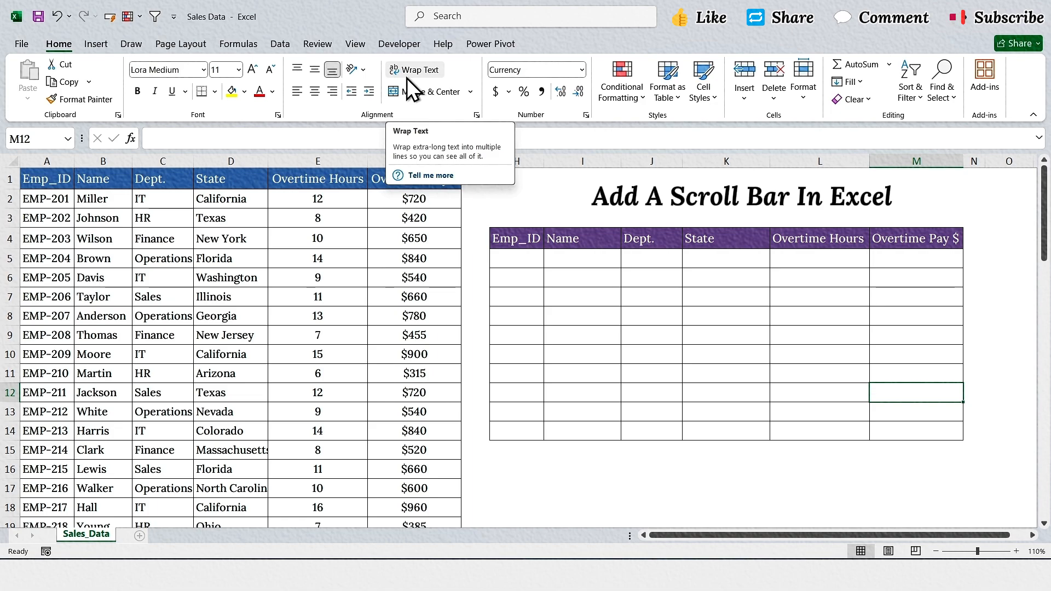
Insert a vertical form-control scroll bar in column N alongside rows 5 to 14 of the empty purple-header table
{"action": "left_click", "coordinate": [397, 48]}
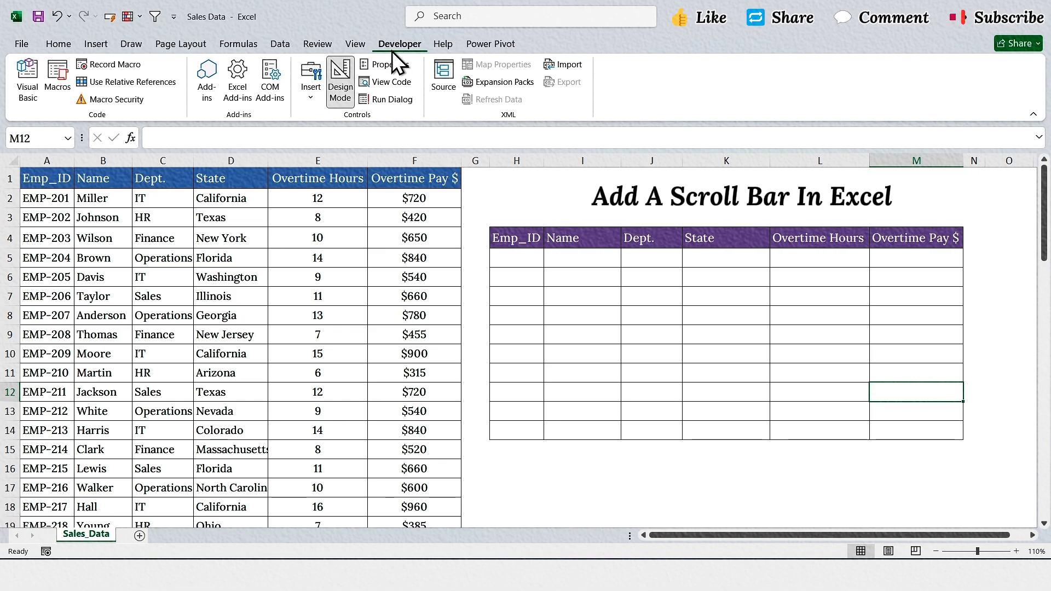
{"action": "left_click", "coordinate": [311, 93]}
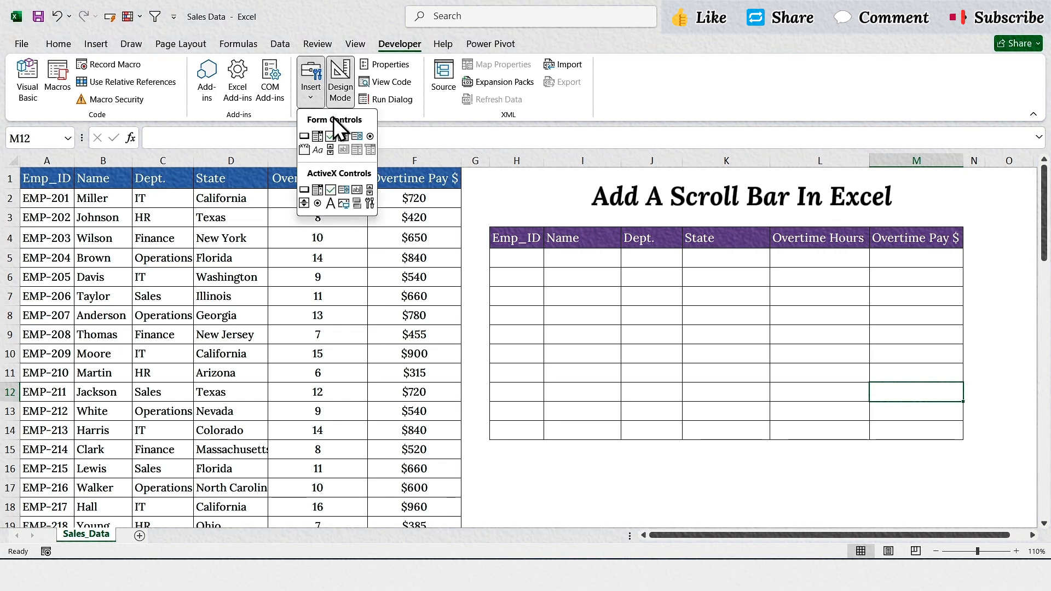
{"action": "left_click", "coordinate": [331, 149]}
{"action": "left_click_drag", "start_coordinate": [969, 248], "coordinate": [981, 440]}
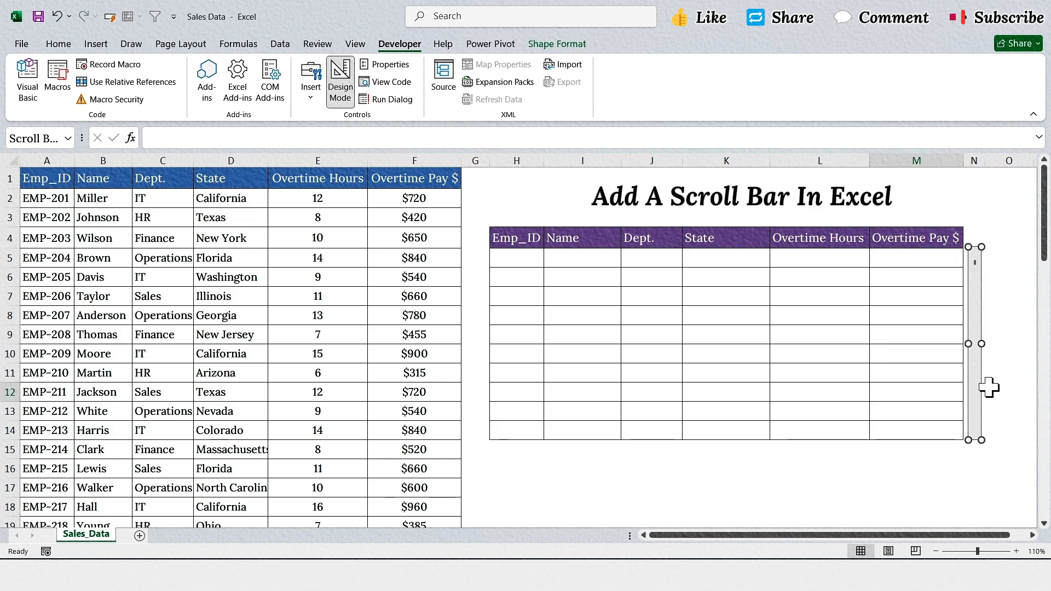
{"action": "left_click", "coordinate": [940, 237]}
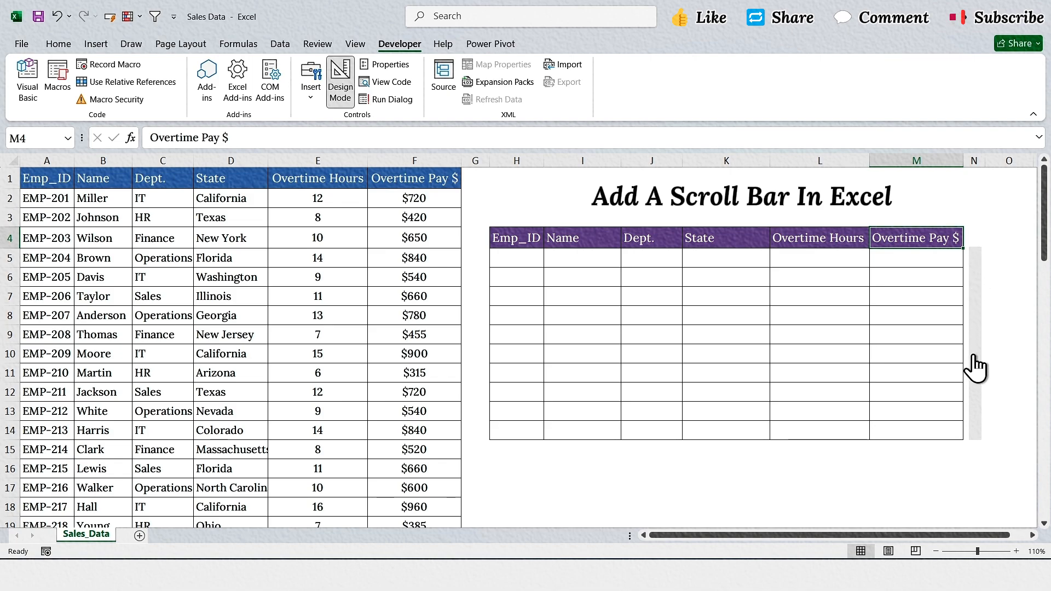
Format the scroll bar control with minimum value 1, maximum value 51 and cell link $N$4
{"action": "right_click", "coordinate": [979, 299]}
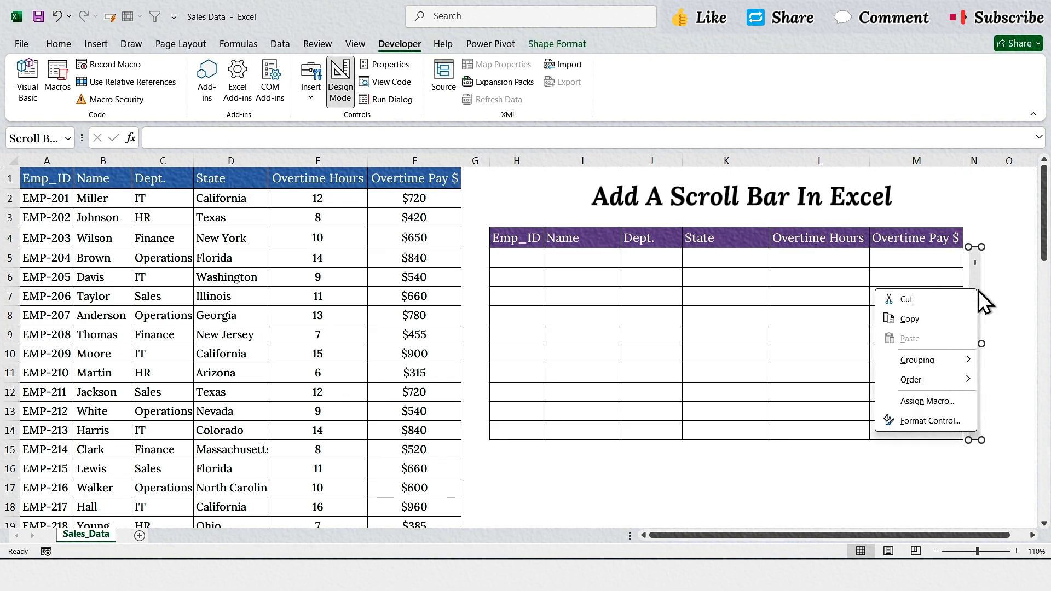
{"action": "left_click", "coordinate": [955, 422]}
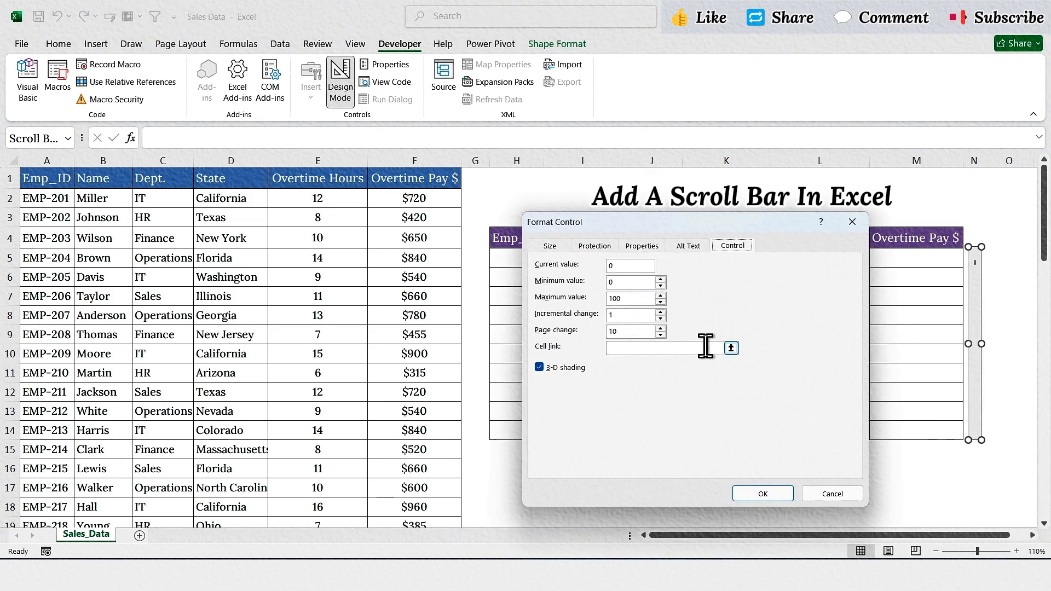
{"action": "double_click", "coordinate": [610, 282]}
{"action": "type", "text": "151"}
{"action": "left_click", "coordinate": [631, 348]}
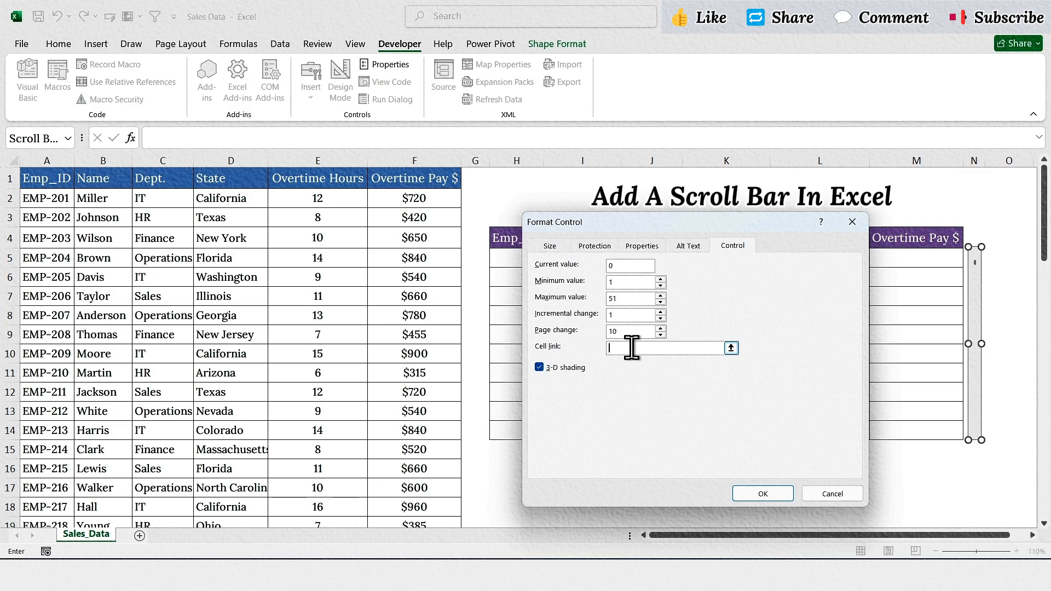
{"action": "left_click", "coordinate": [975, 237]}
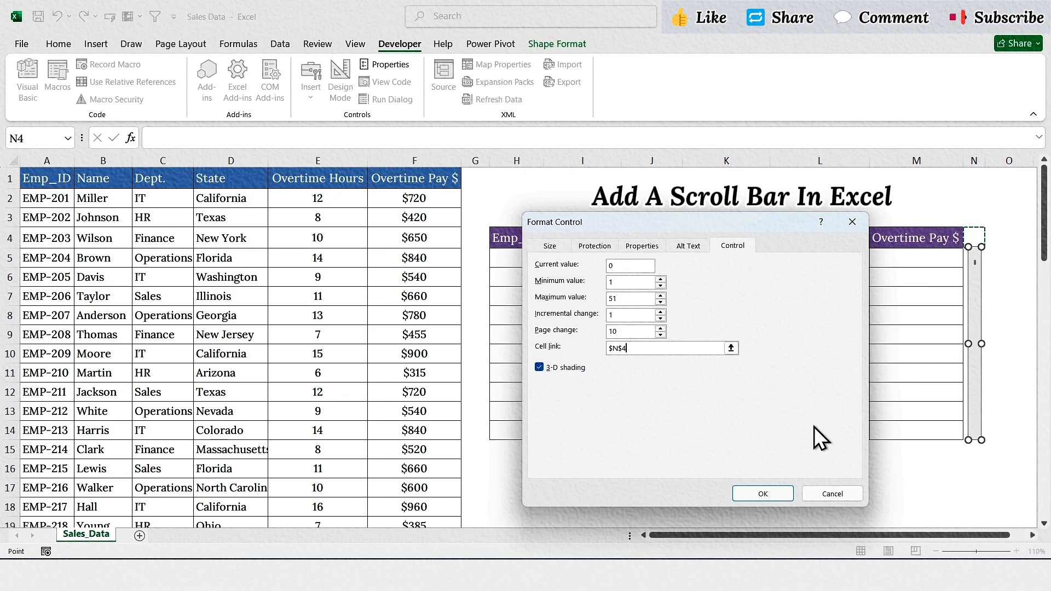
{"action": "left_click", "coordinate": [764, 493]}
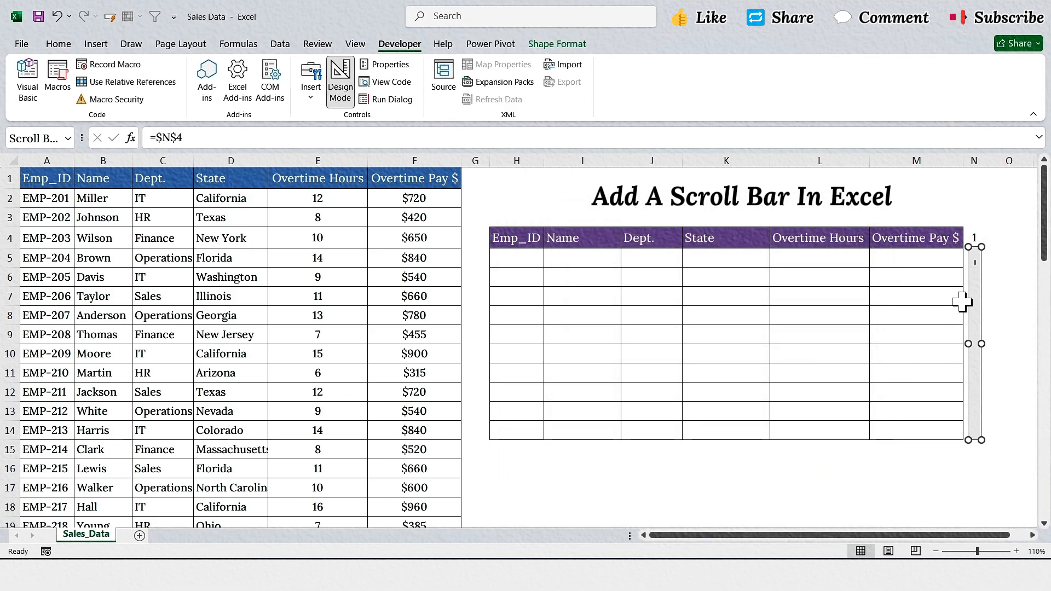
{"action": "key", "text": "Escape"}
{"action": "mouse_move", "coordinate": [977, 265]}
{"action": "left_mouse_down"}
{"action": "mouse_move", "coordinate": [976, 358]}
{"action": "mouse_move", "coordinate": [978, 245]}
{"action": "left_mouse_up"}
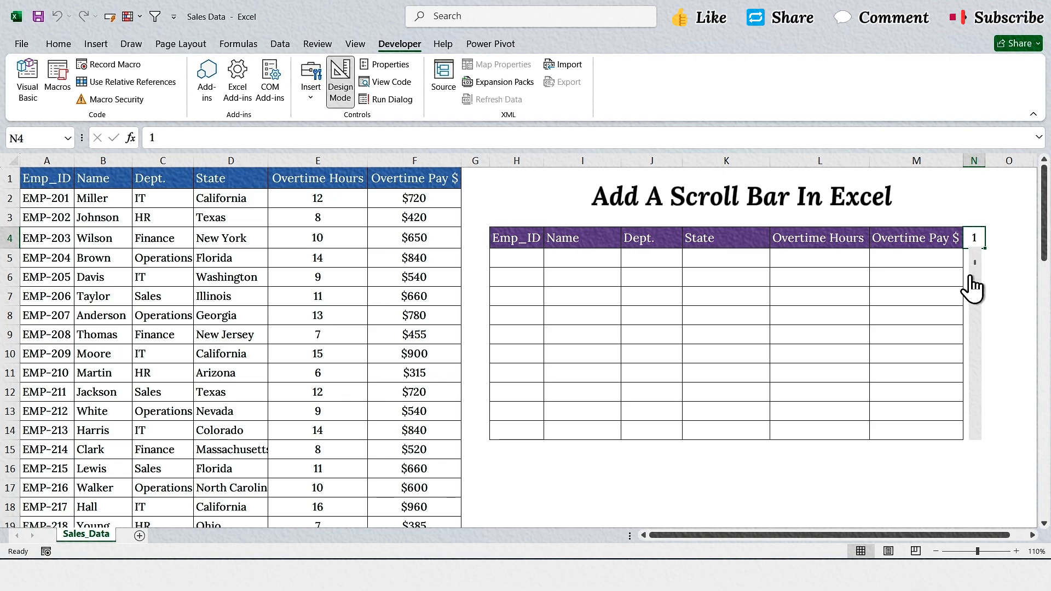
Start an INDEX formula in cell H5 with the Emp_ID range A2:A$51 as its array, fixing only the end row
{"action": "left_click", "coordinate": [511, 261]}
{"action": "left_click", "coordinate": [331, 139]}
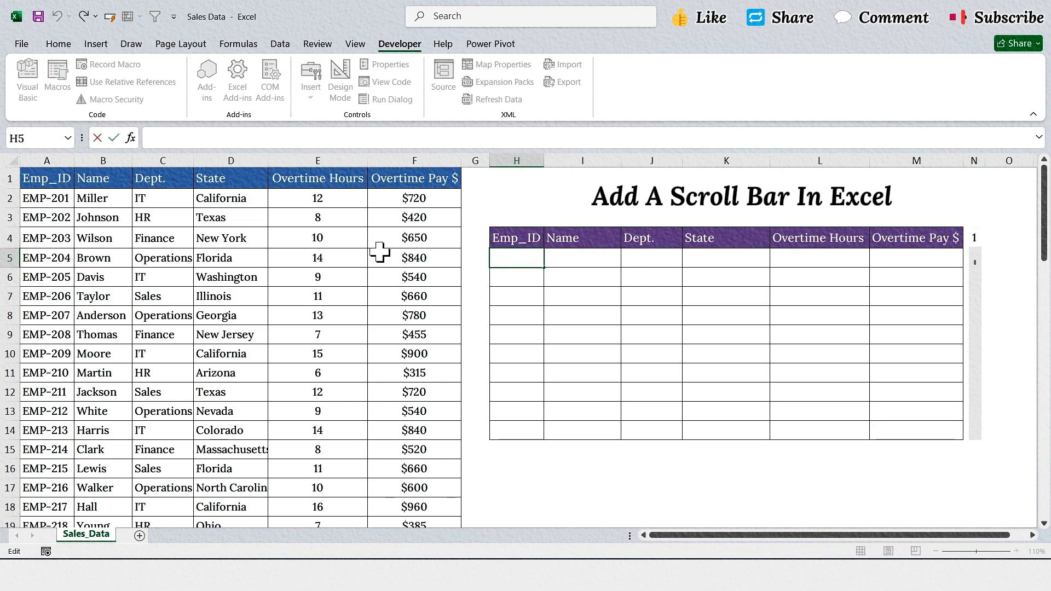
{"action": "type", "text": "=INDEX("}
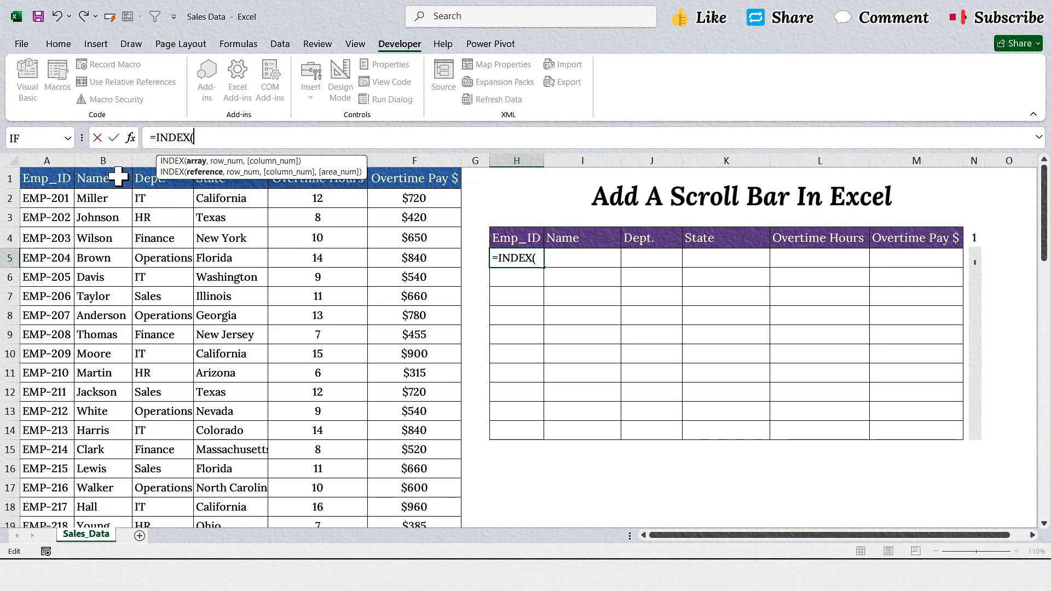
{"action": "left_click", "coordinate": [53, 201]}
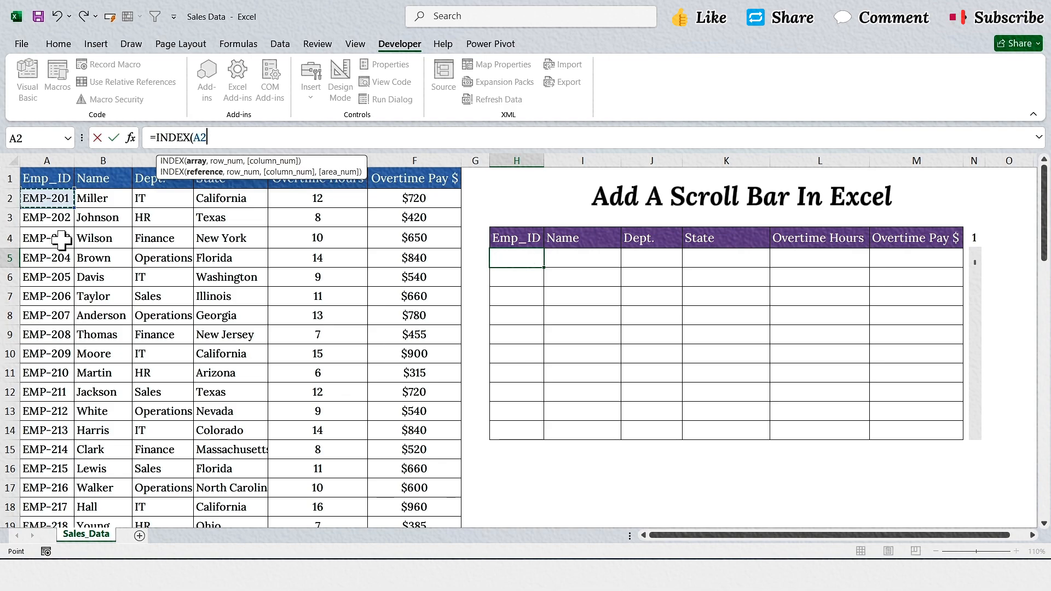
{"action": "key", "text": "ctrl+shift+Down"}
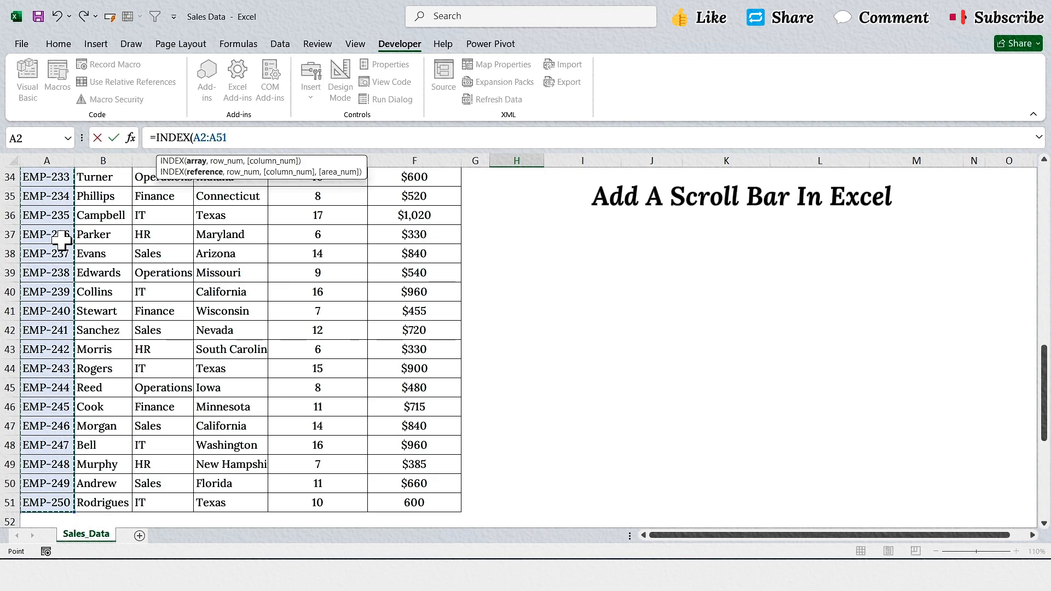
{"action": "double_click", "coordinate": [218, 137]}
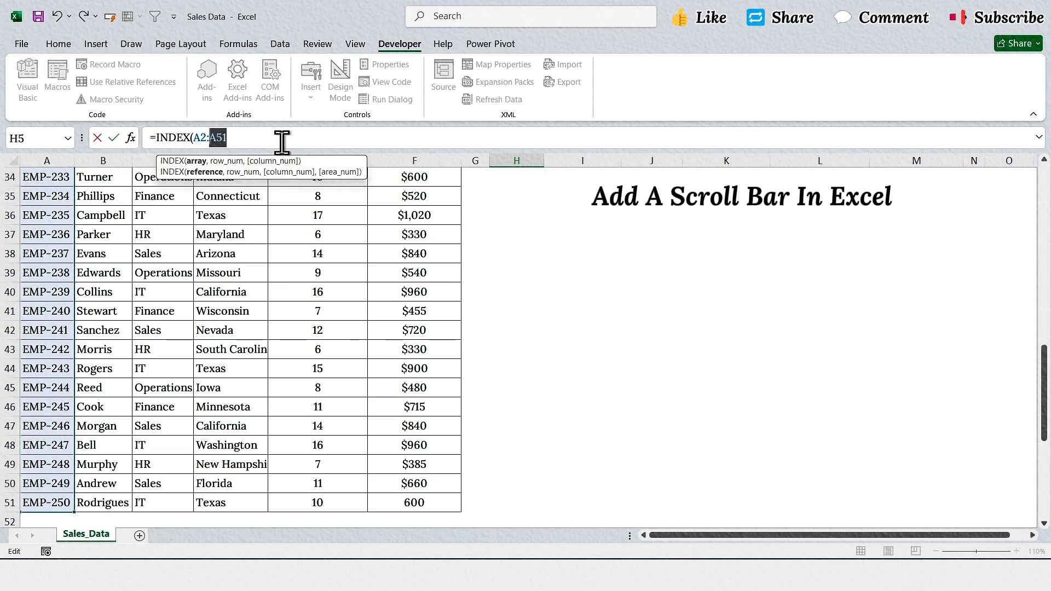
{"action": "key", "text": "F4"}
{"action": "key", "text": "F4"}
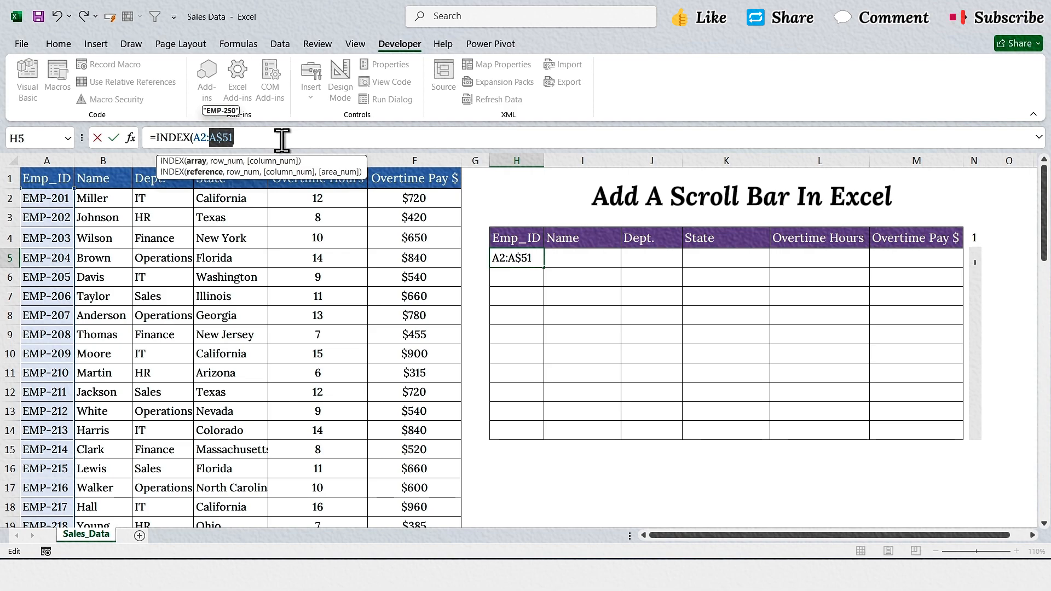
{"action": "left_click", "coordinate": [282, 141]}
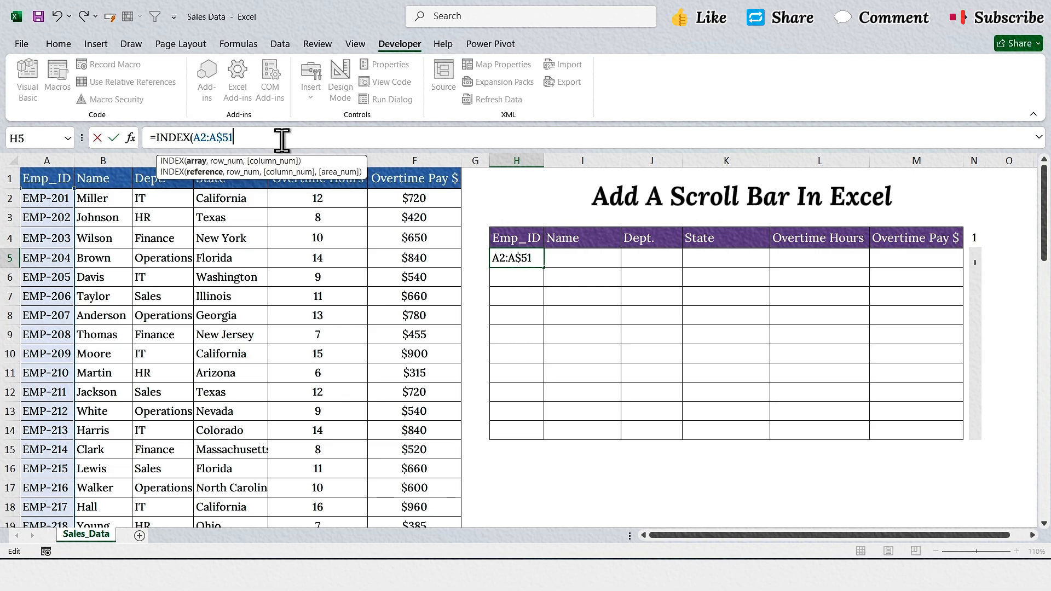
Complete the H5 formula as =INDEX(A2:A$51,$N$4), using the linked cell as an absolute row number
{"action": "type", "text": ","}
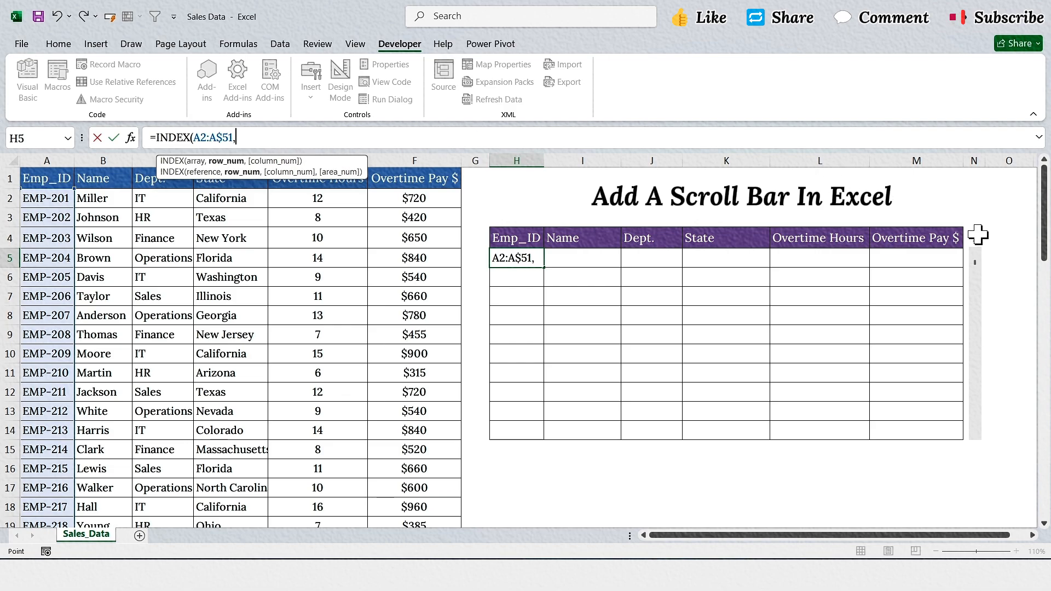
{"action": "left_click", "coordinate": [975, 237]}
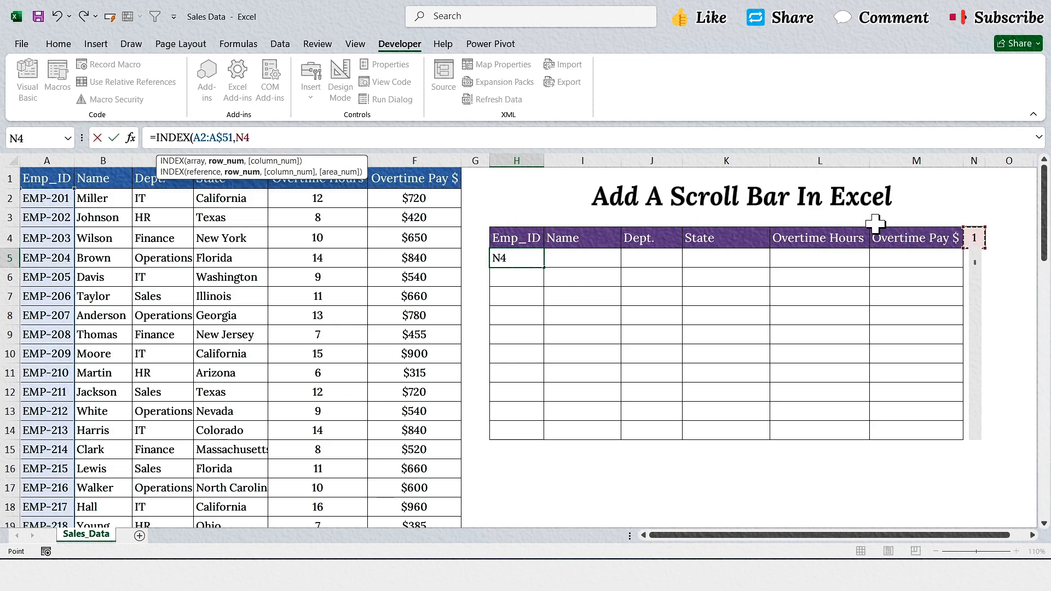
{"action": "key", "text": "F4"}
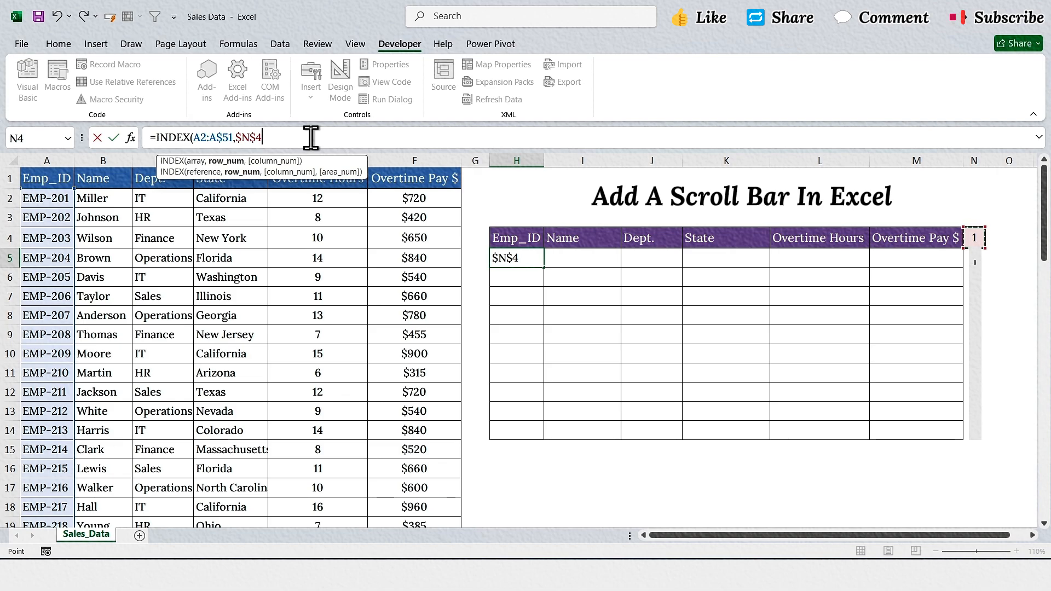
{"action": "type", "text": ")"}
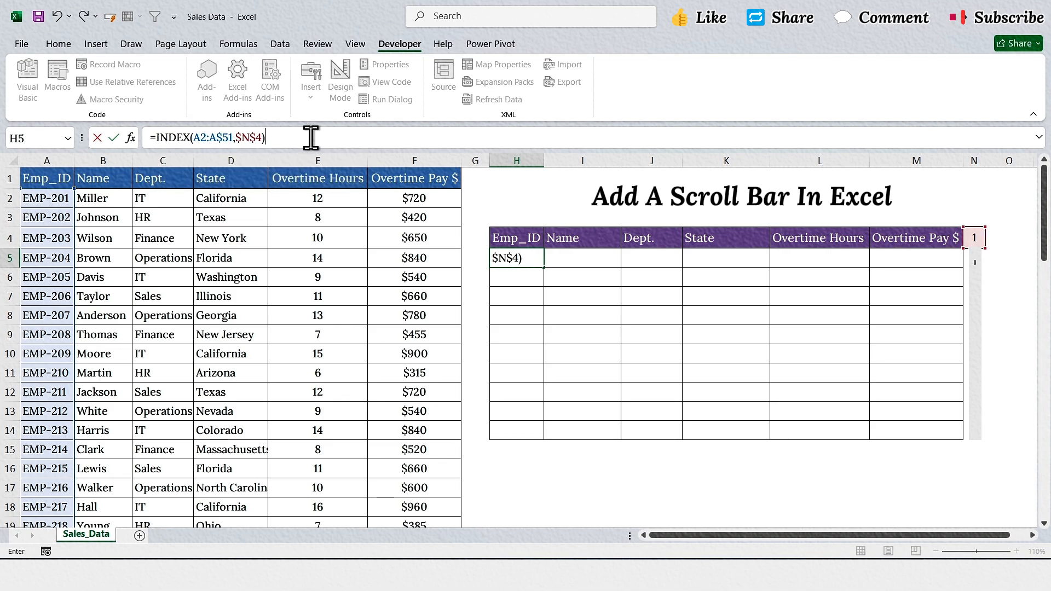
{"action": "left_click_drag", "start_coordinate": [311, 138], "coordinate": [149, 138]}
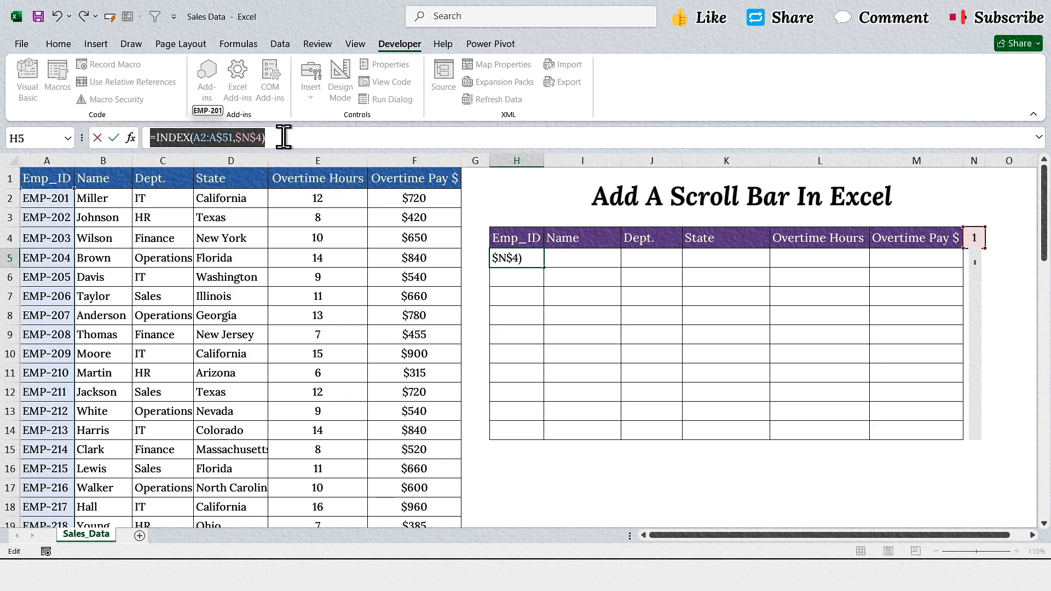
{"action": "left_click", "coordinate": [284, 138]}
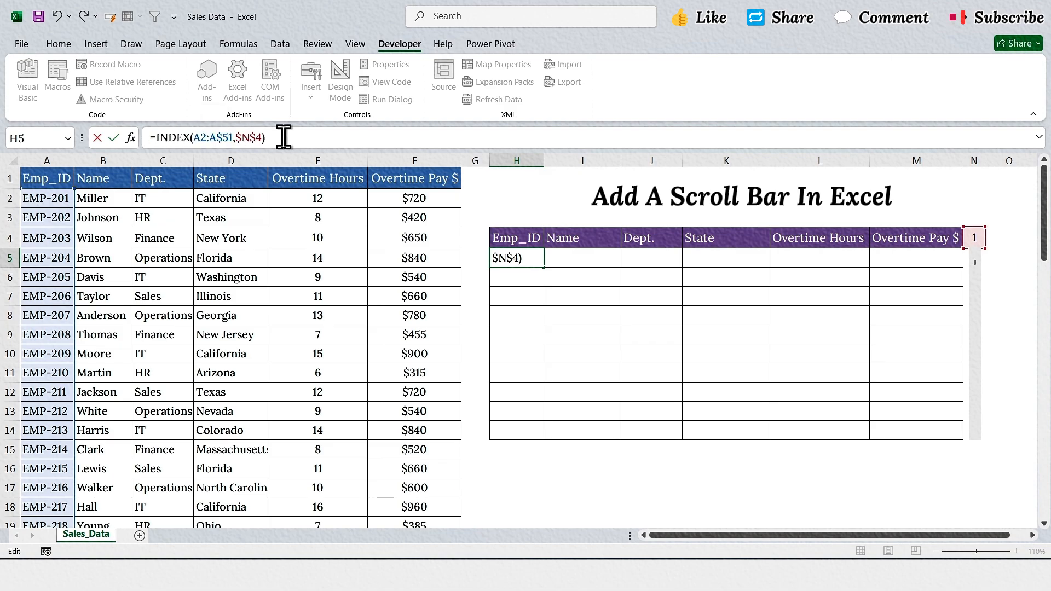
{"action": "key", "text": "ctrl+Return"}
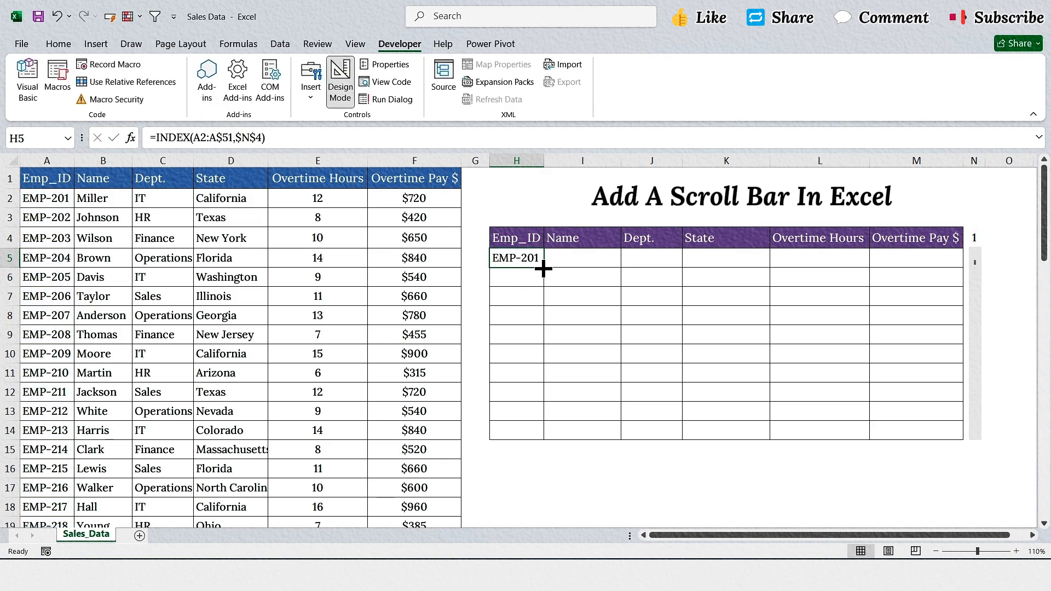
Fill the H5 INDEX formula across and down the whole table range H5:M14
{"action": "left_click_drag", "start_coordinate": [542, 266], "coordinate": [958, 426]}
{"action": "left_click_drag", "start_coordinate": [820, 279], "coordinate": [917, 433]}
{"action": "left_click", "coordinate": [758, 277]}
{"action": "left_click", "coordinate": [772, 344]}
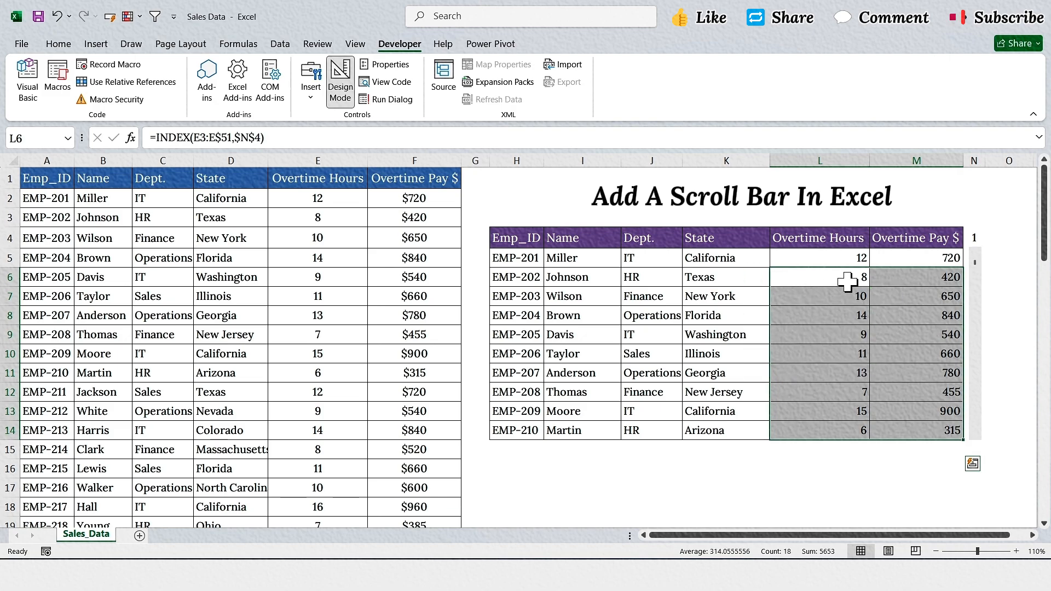
Test the scroll bar by moving its thumb down until the linked cell N4 reads 28
{"action": "left_click", "coordinate": [924, 262]}
{"action": "left_click", "coordinate": [977, 280]}
{"action": "left_click_drag", "start_coordinate": [975, 263], "coordinate": [976, 386]}
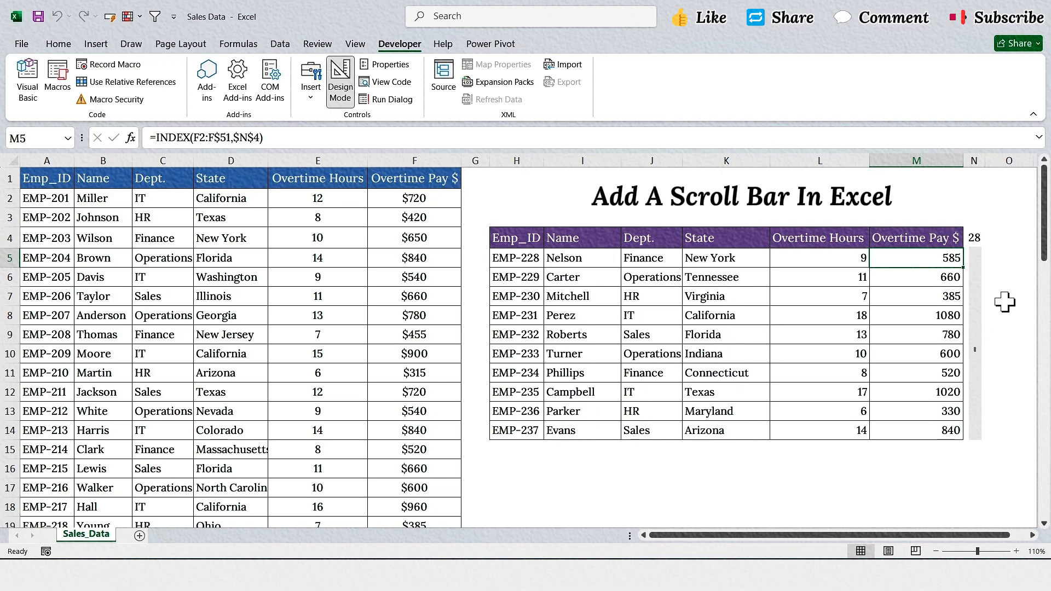